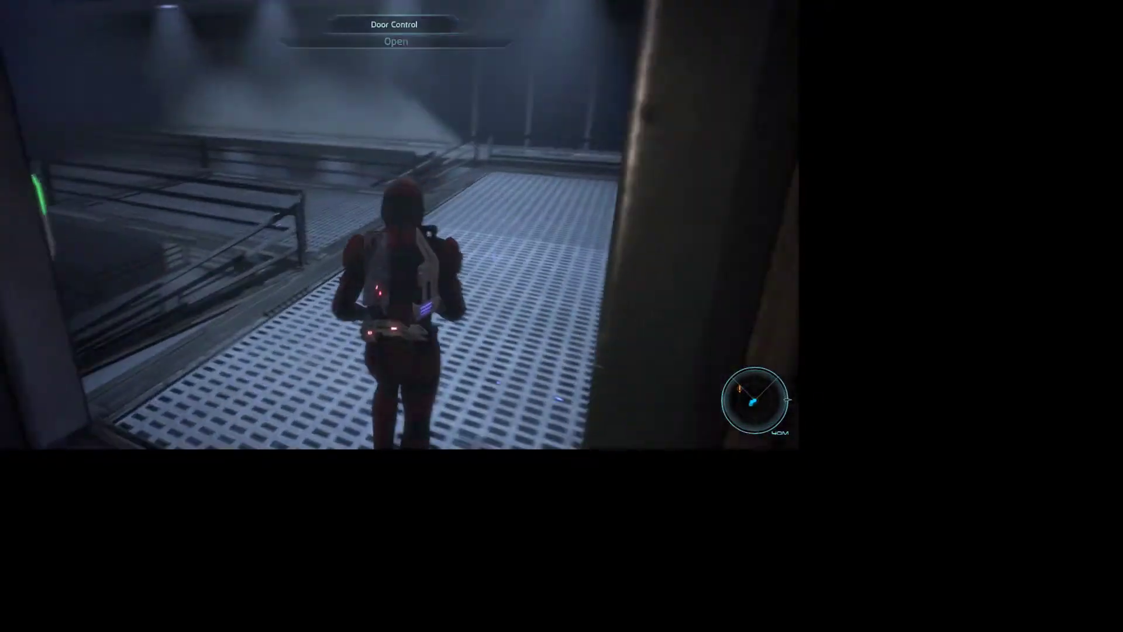
# Run Shepard across the grated platforms and down the stairs past the squad to the beacon
pyautogui.press('w')
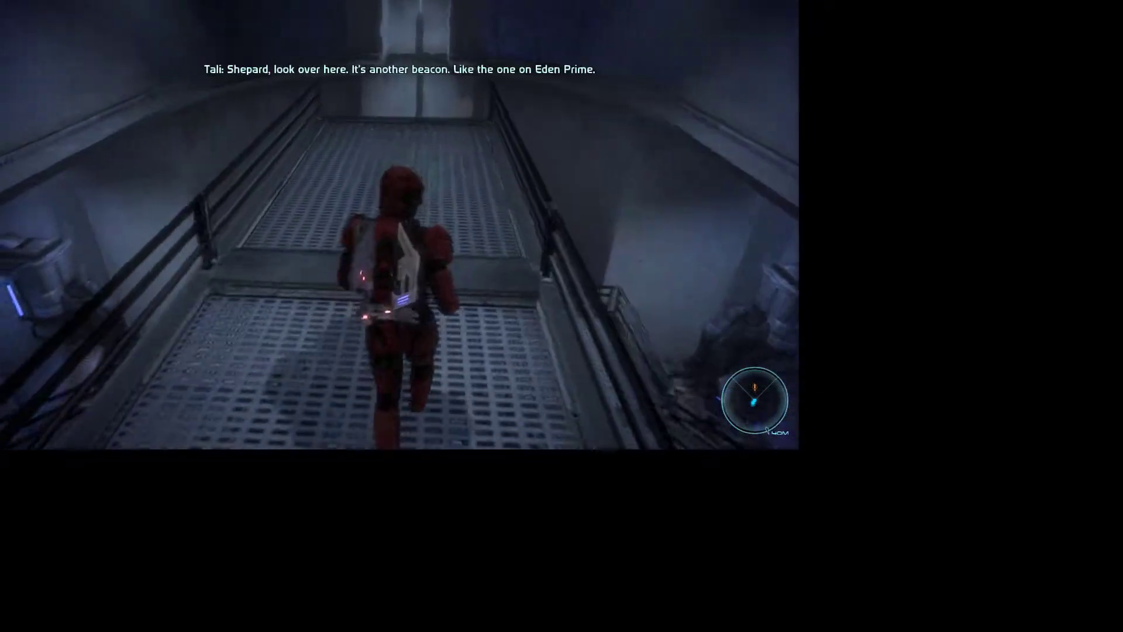
pyautogui.press('w')
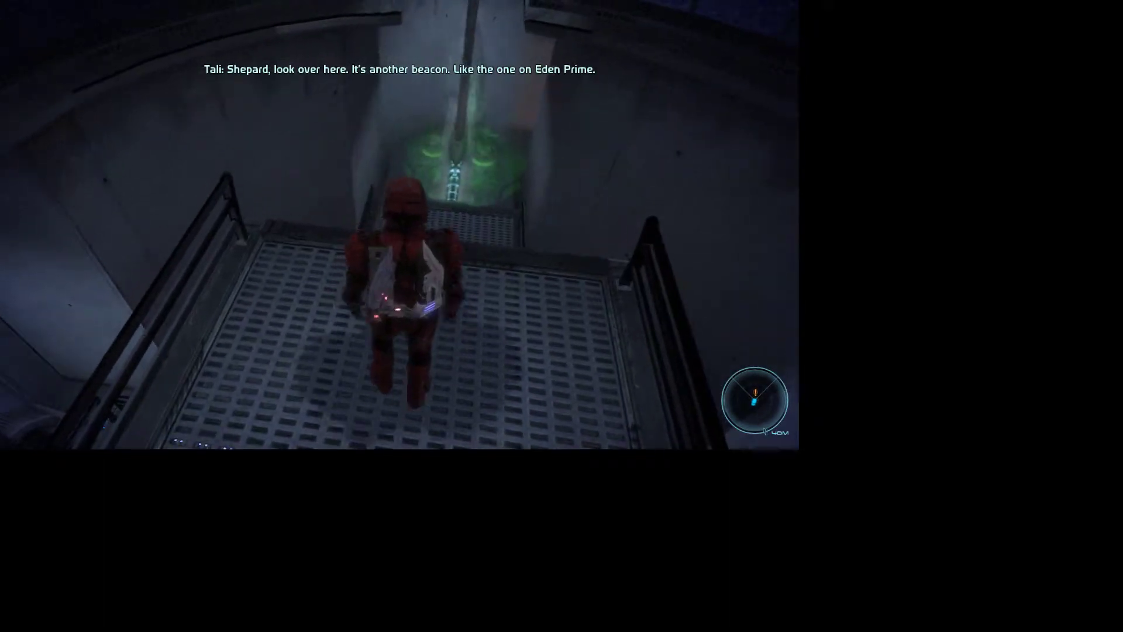
pyautogui.press('w')
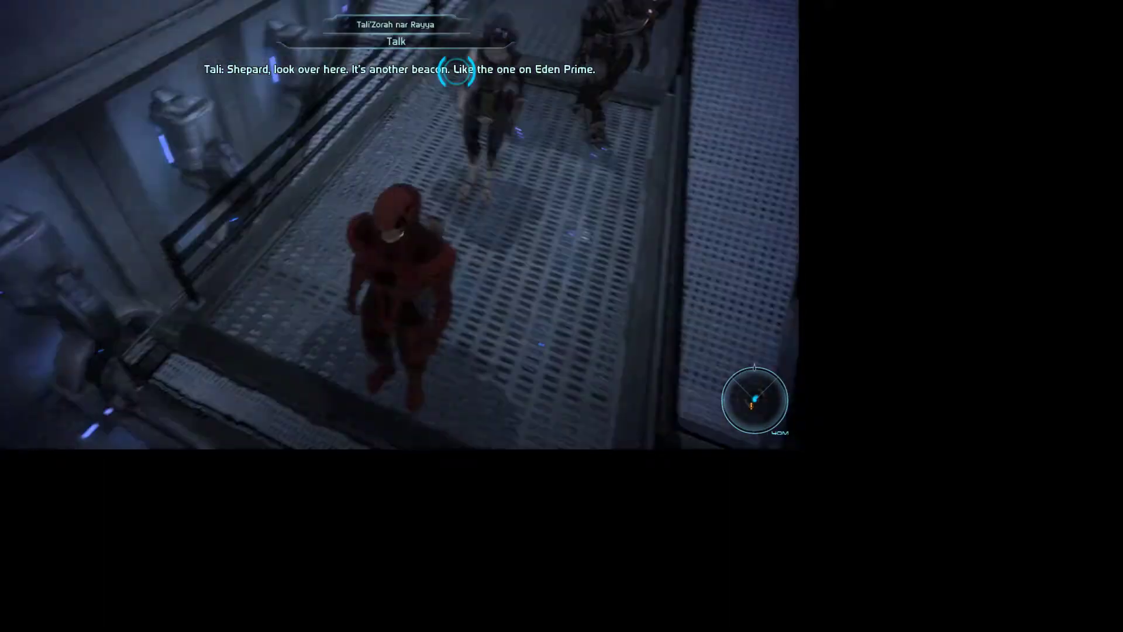
pyautogui.press('w')
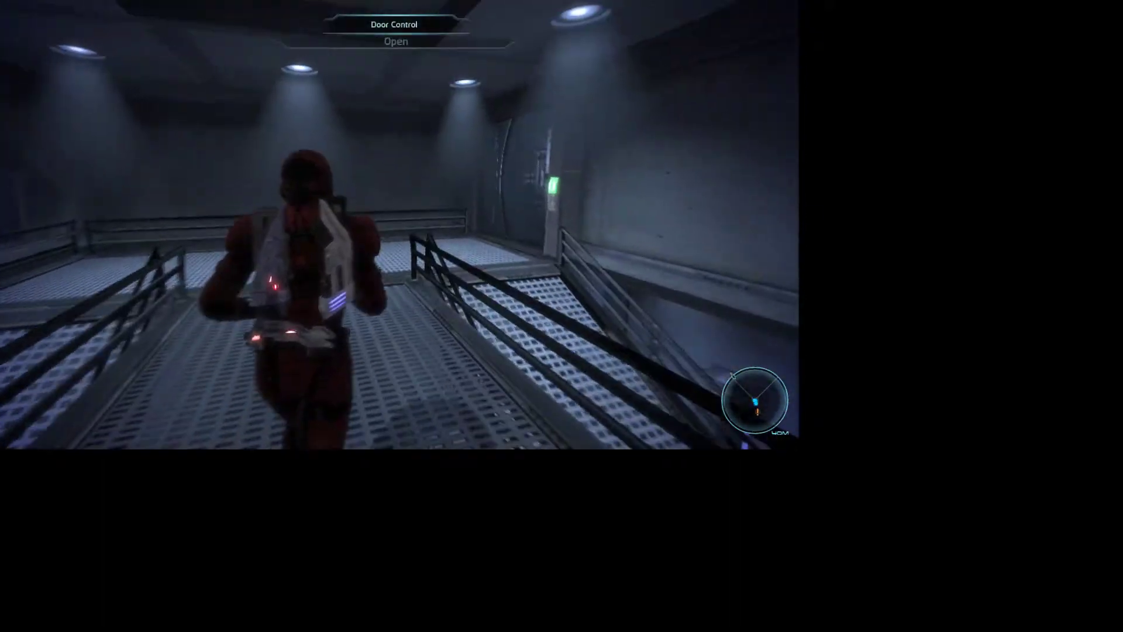
pyautogui.press('w')
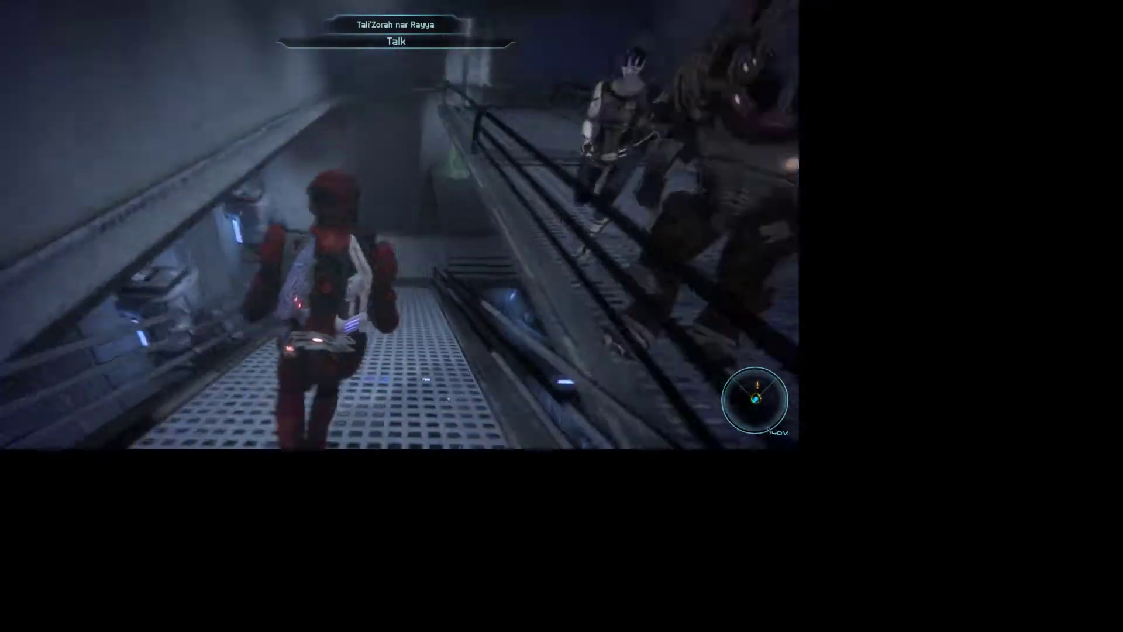
pyautogui.press('w')
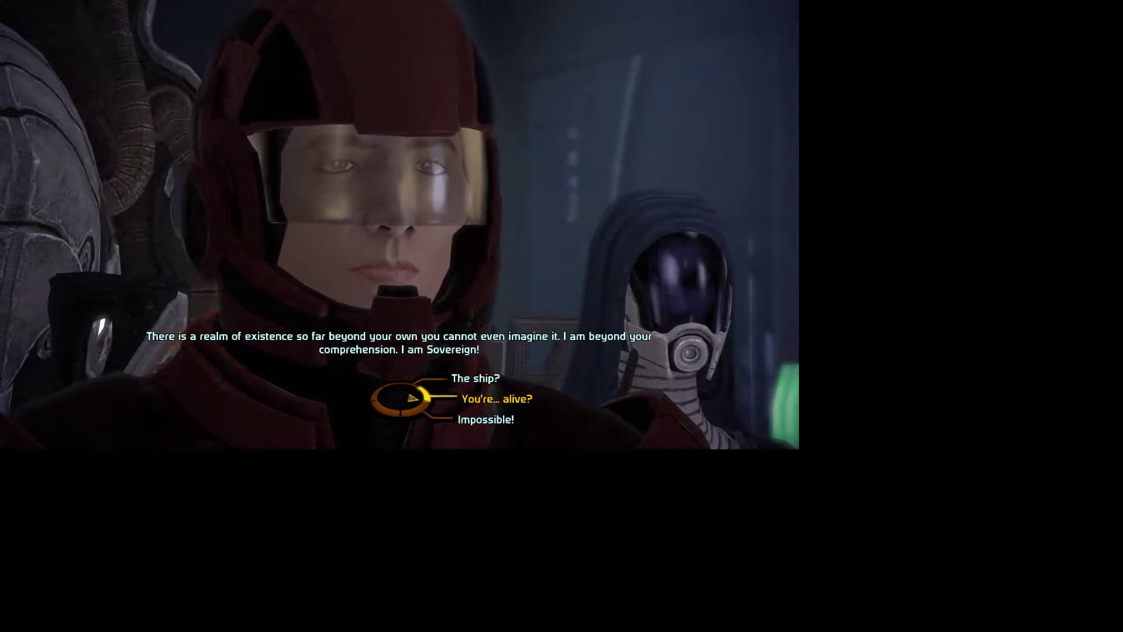
# Ask Sovereign "You're... alive?", then reply "I'll stop you!" to its threat
pyautogui.press('Return')
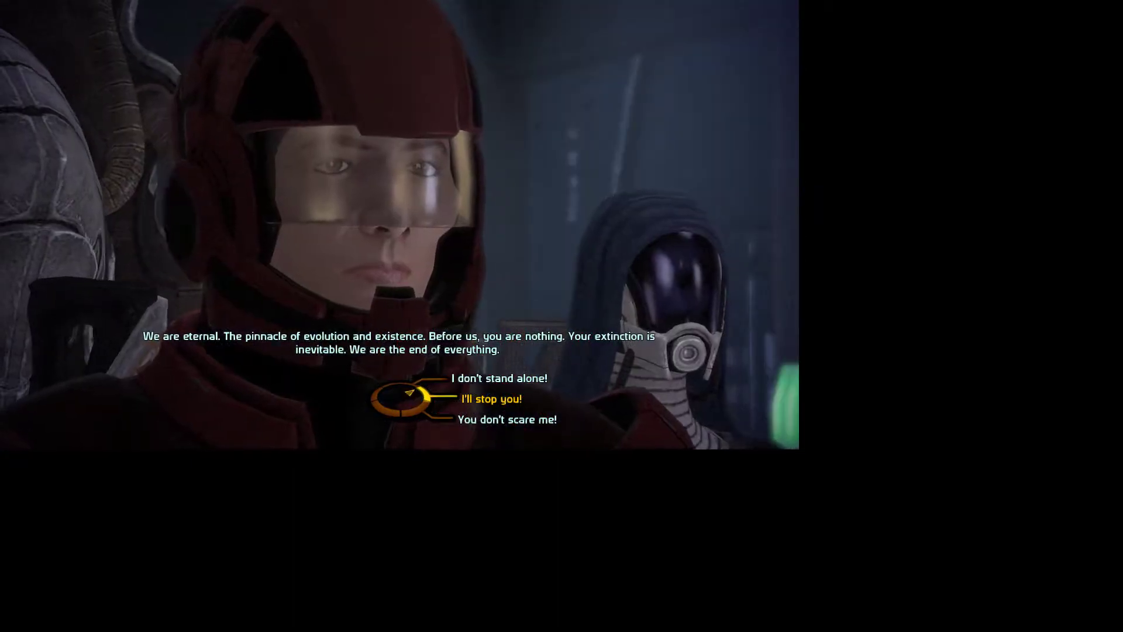
pyautogui.click(490, 399)
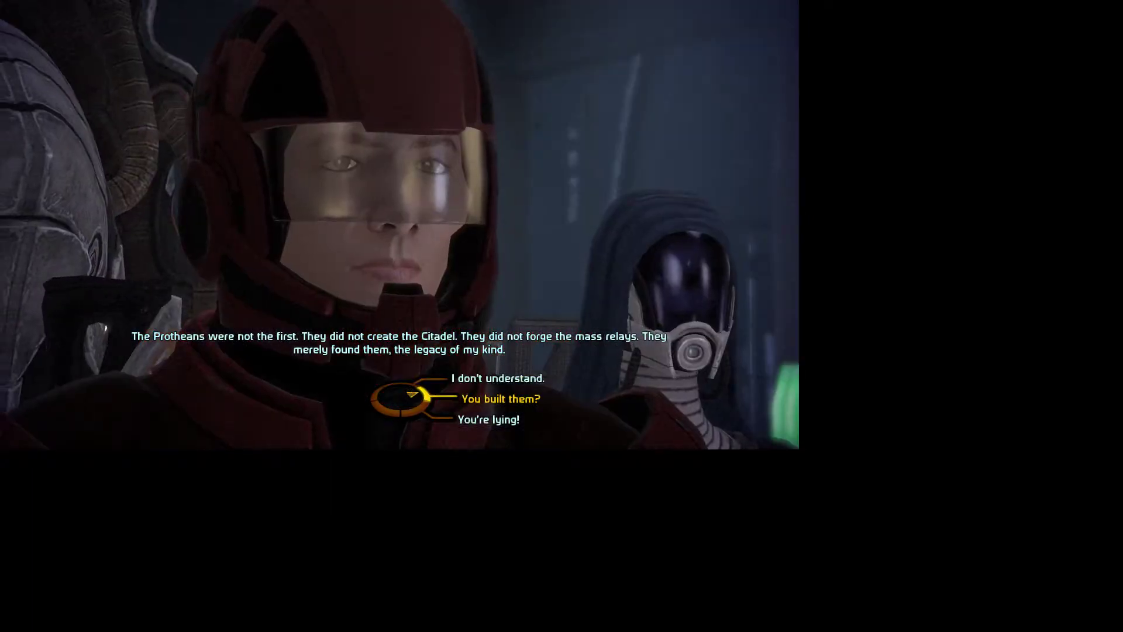
# Ask Sovereign "You built them?" about the relays, then "Why are you doing this?"
pyautogui.click(500, 398)
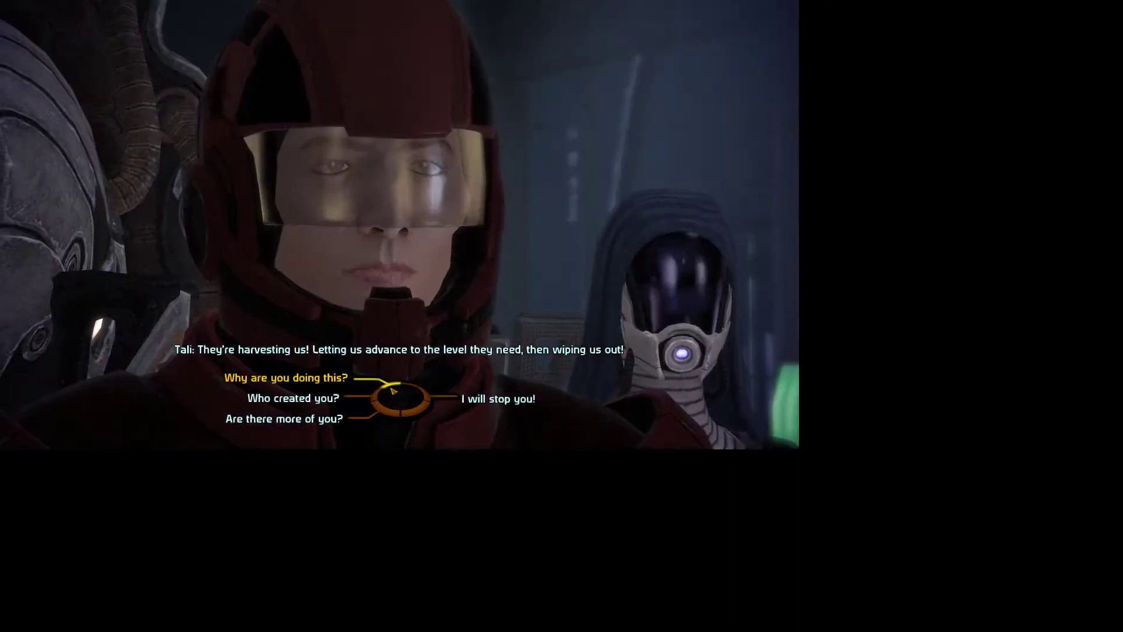
pyautogui.click(396, 391)
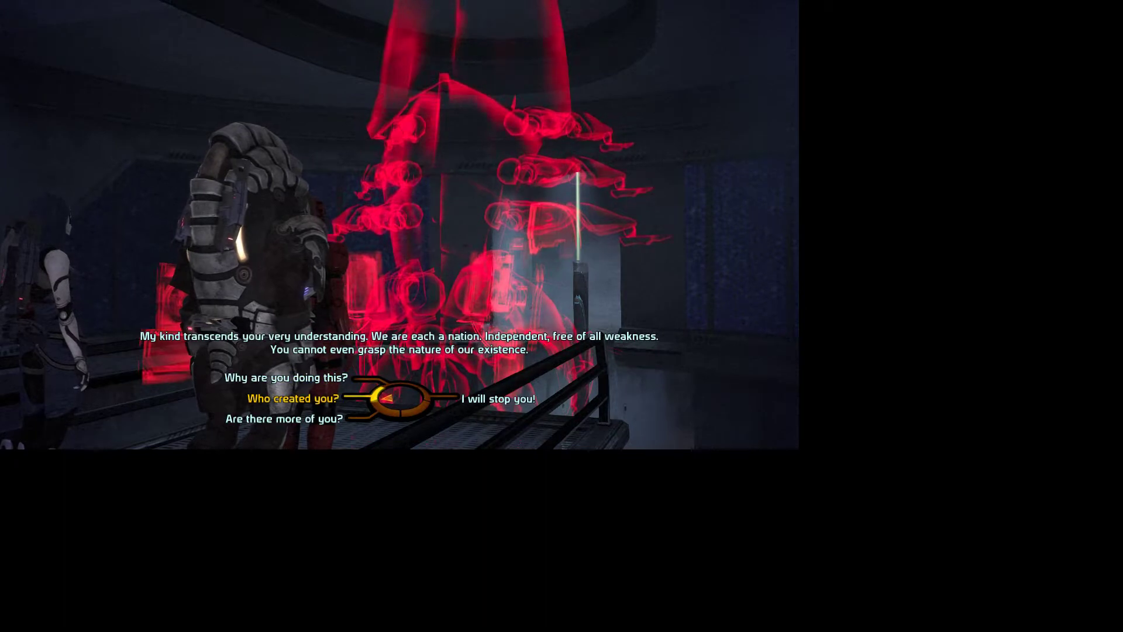
# Ask "Who created you?" and "Are there more of you?", then answer "I will stop you!"
pyautogui.click(293, 397)
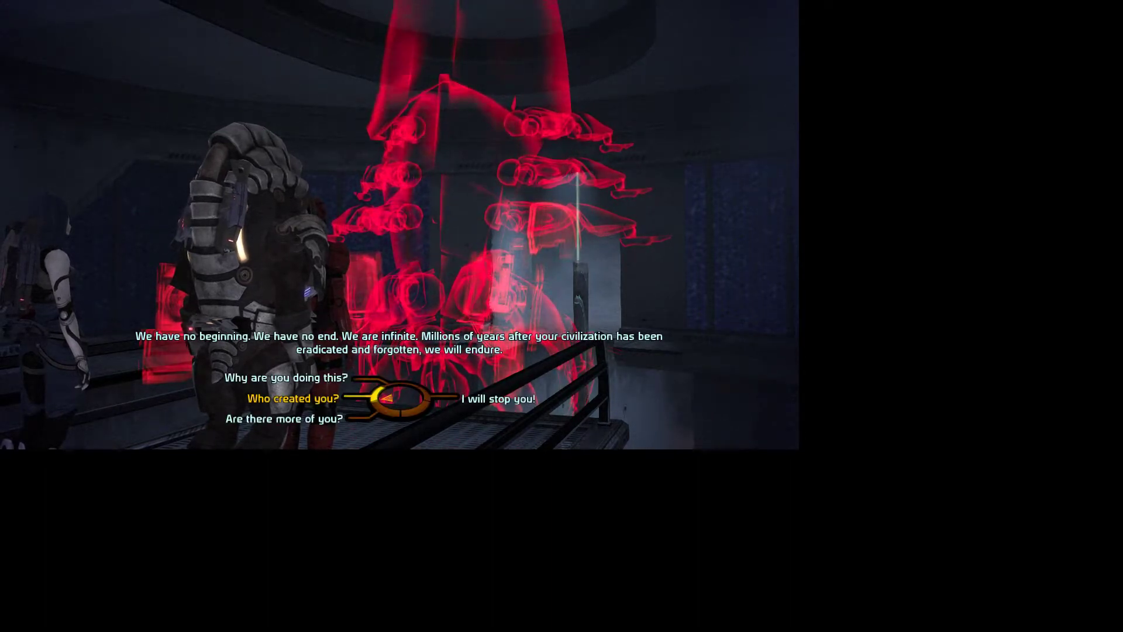
pyautogui.press('Return')
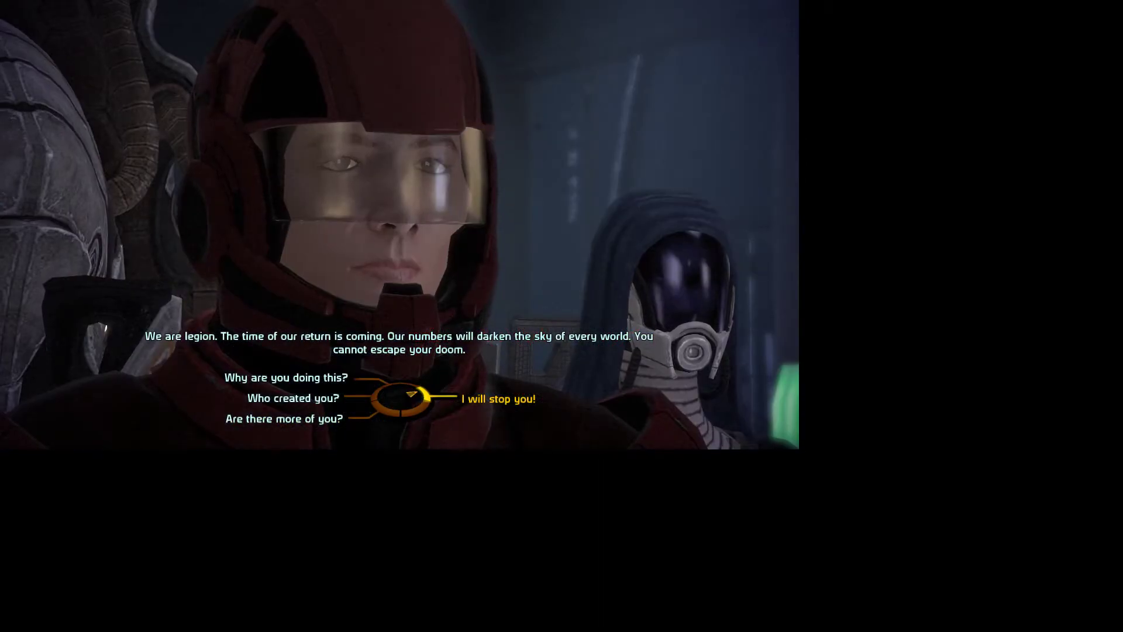
pyautogui.click(499, 398)
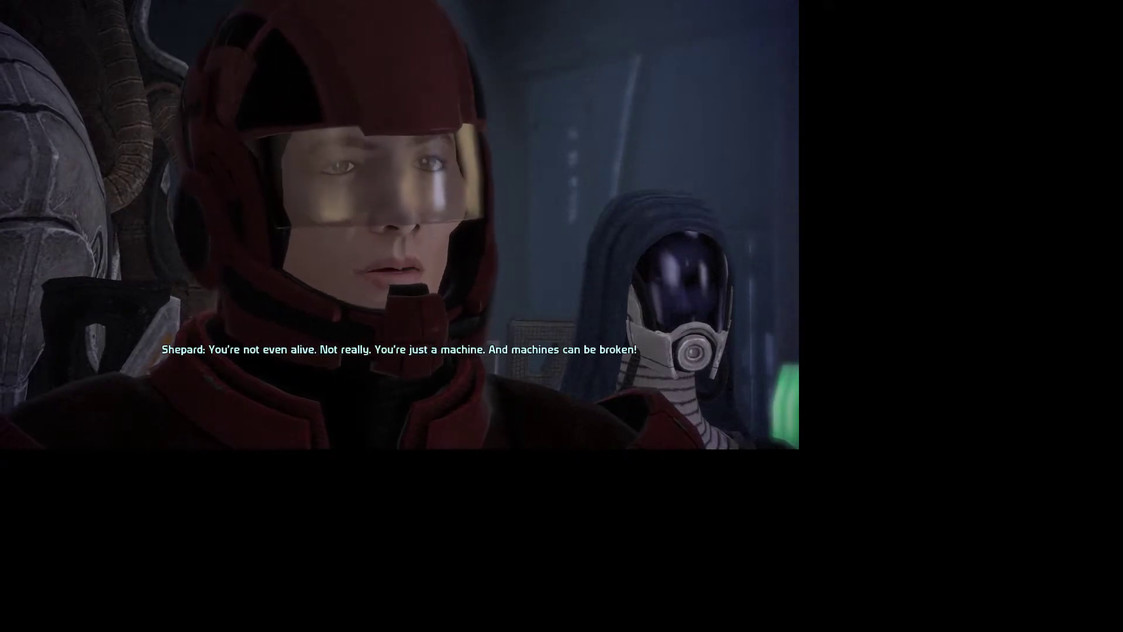
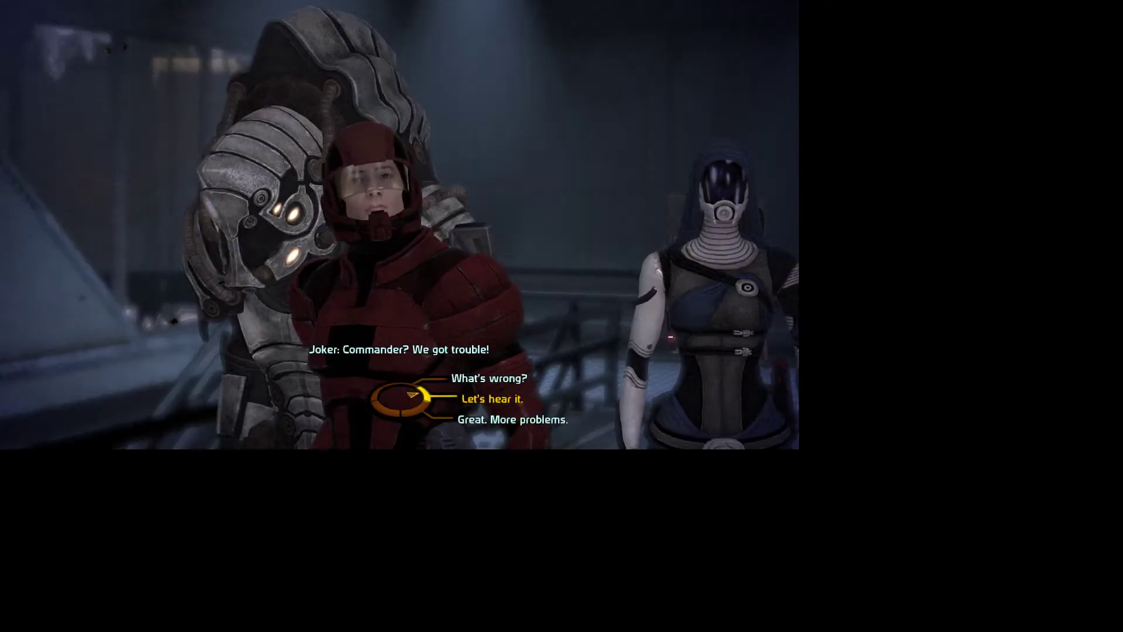
# Ask Joker "What's wrong?", then answer Tali with "Let's go set the nuke."
pyautogui.press('Up')
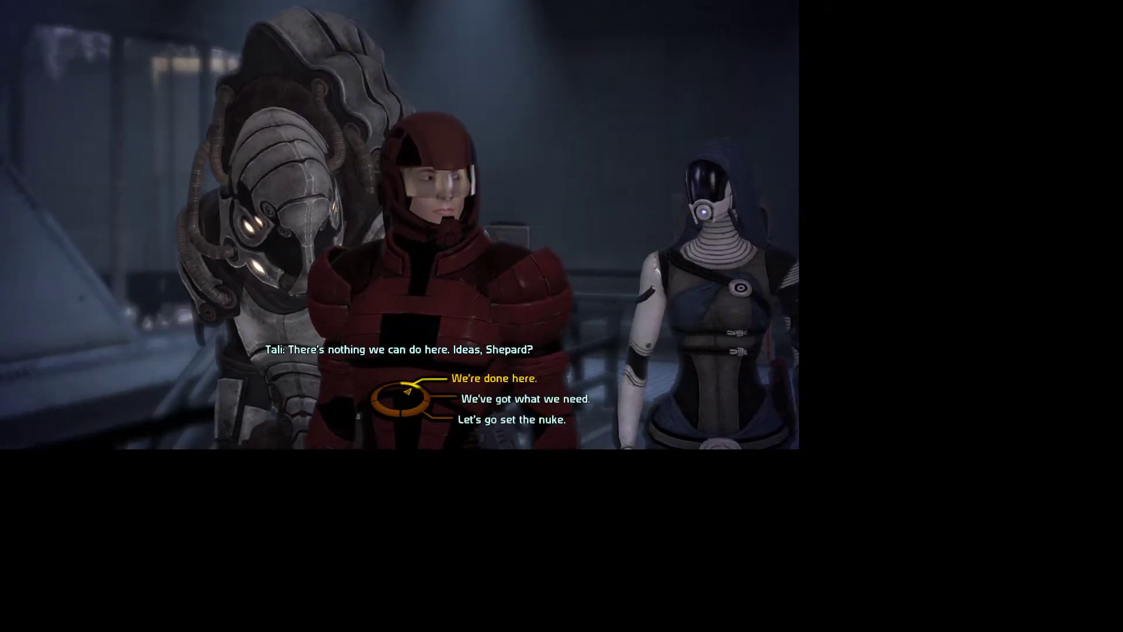
pyautogui.press('Down')
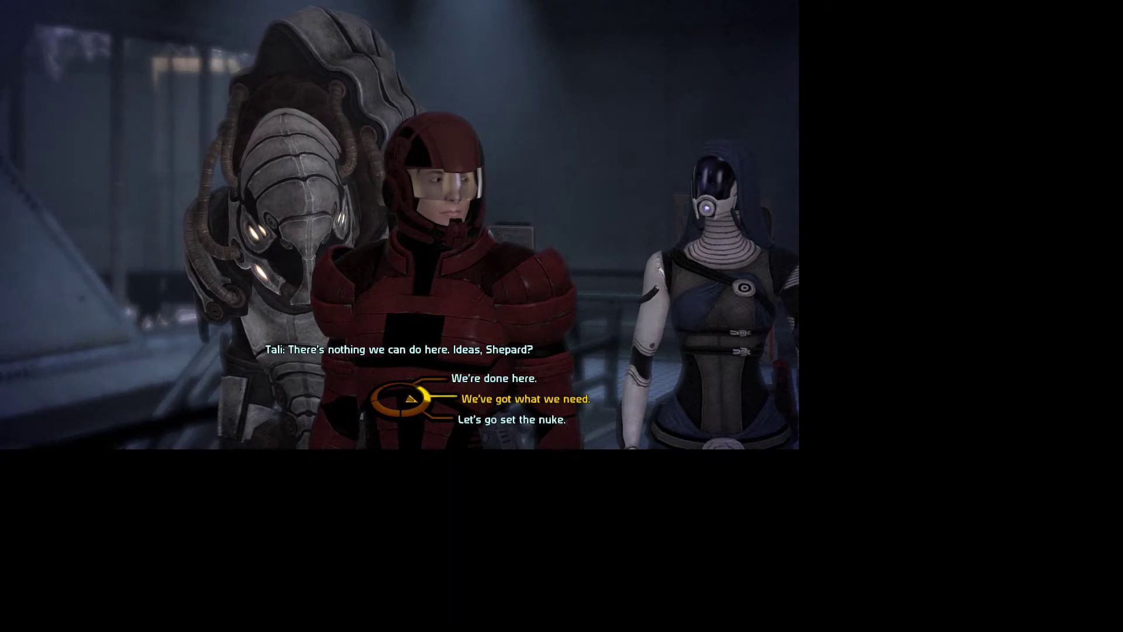
pyautogui.press('Down')
pyautogui.press('Return')
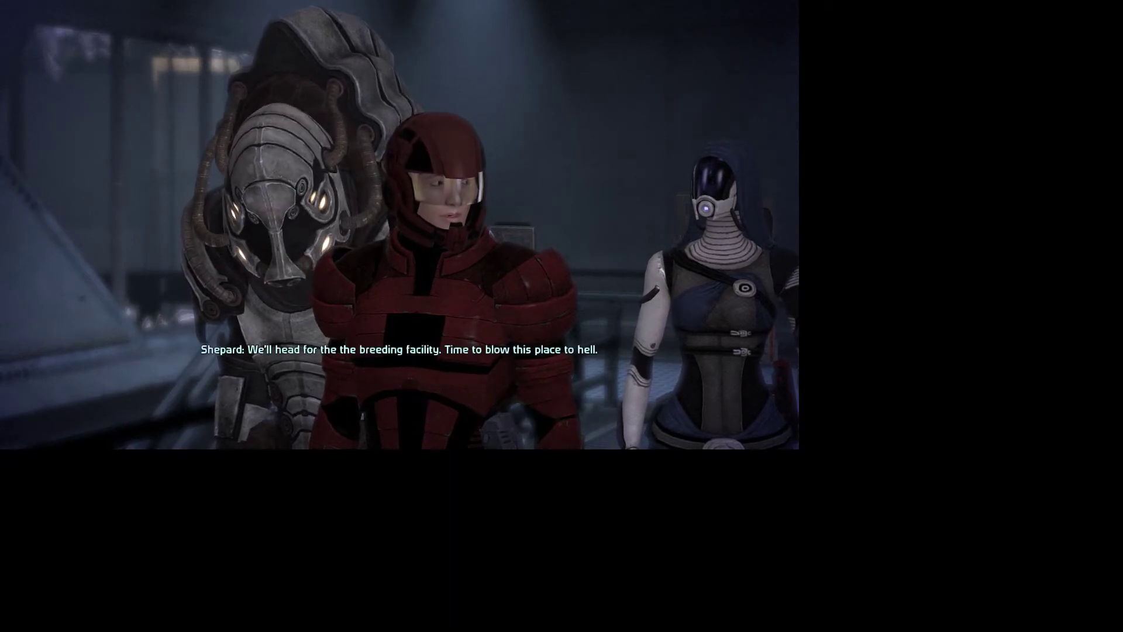